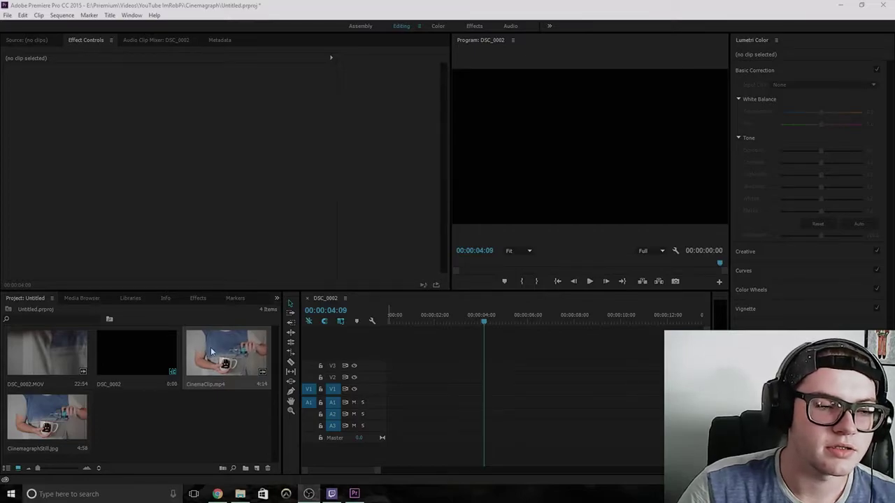
Place CinemaClip.mp4 on V2, delete its audio portion, and preview the sequence
left_click_drag(210, 356, 415, 385)
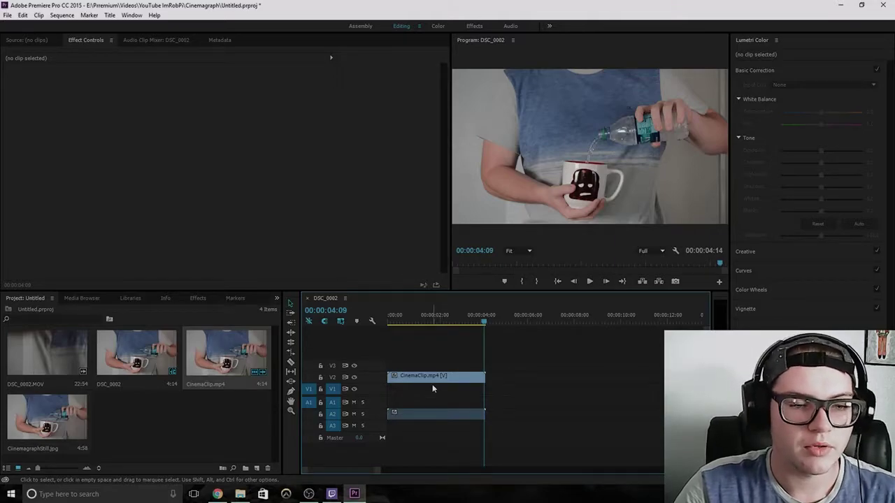
left_click(438, 380)
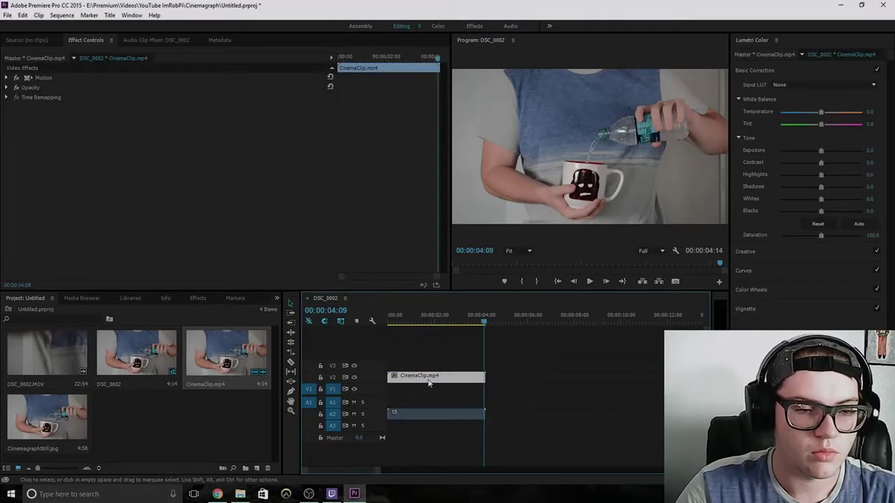
left_click(418, 413, "alt")
key("Delete")
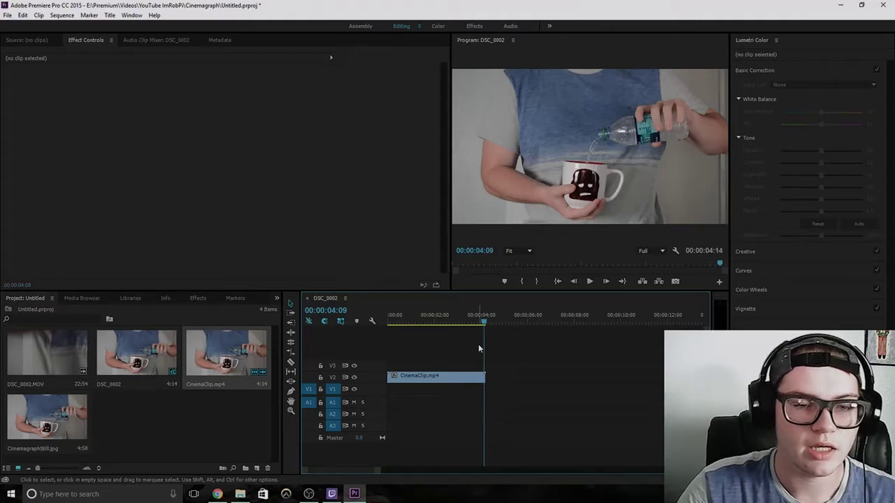
key("space")
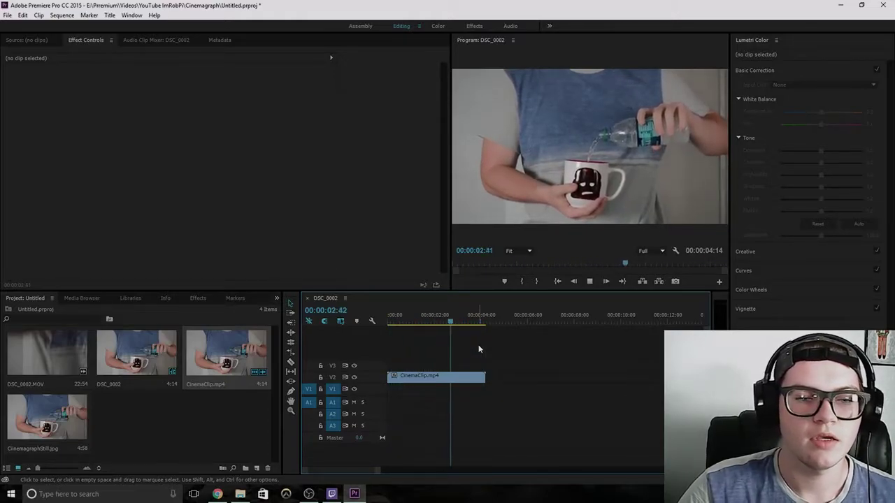
key("space")
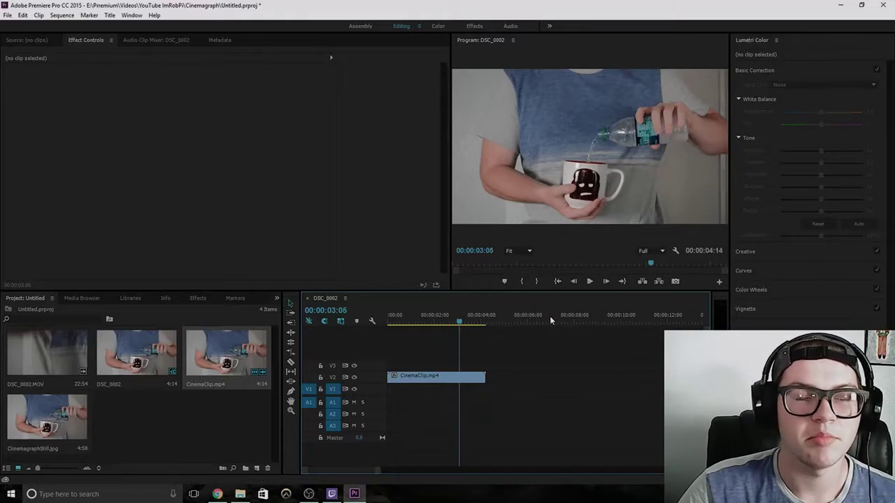
left_click(675, 252)
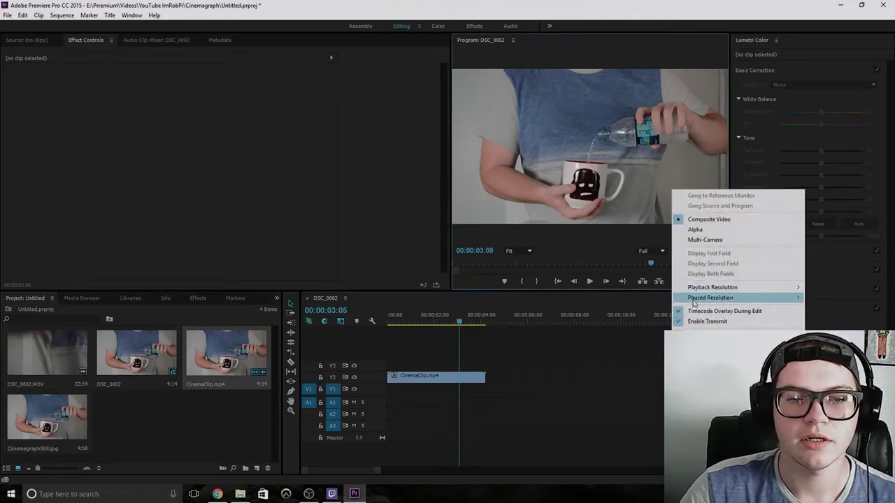
key("Escape")
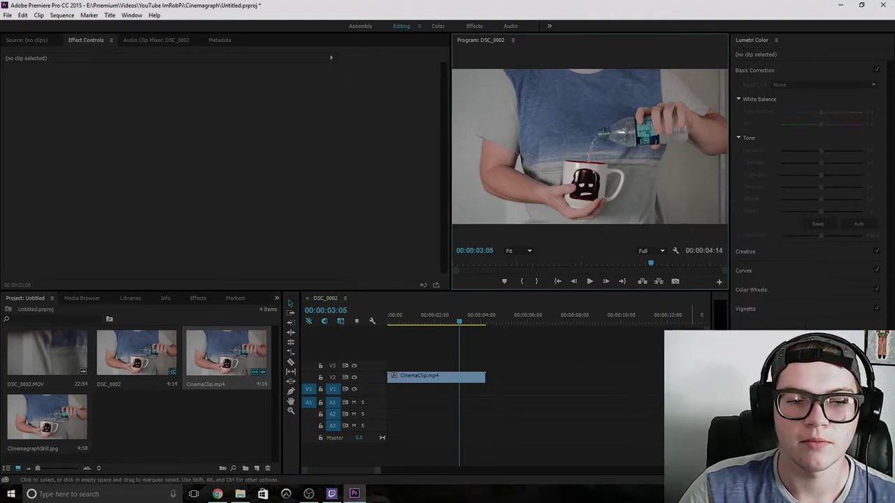
key("space")
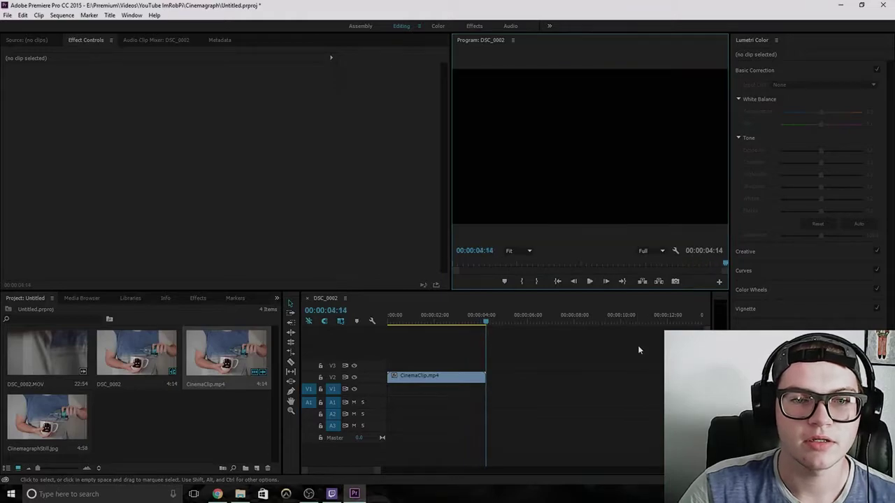
left_click(675, 252)
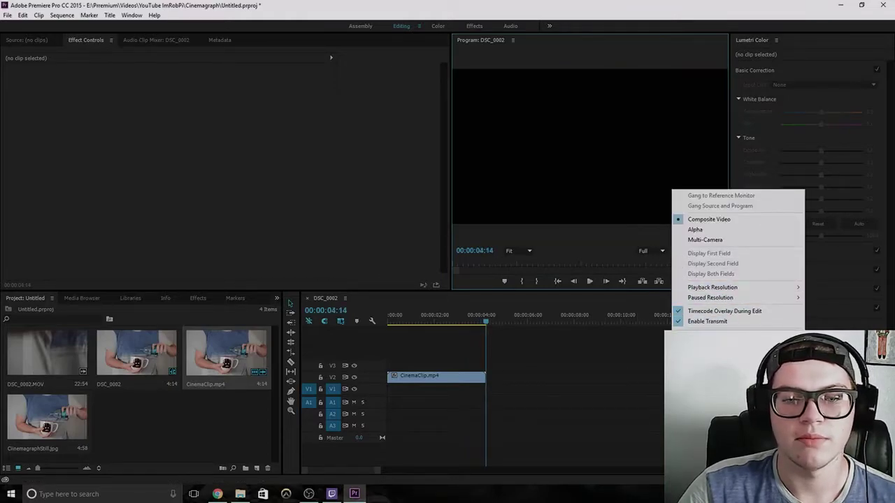
key("Escape")
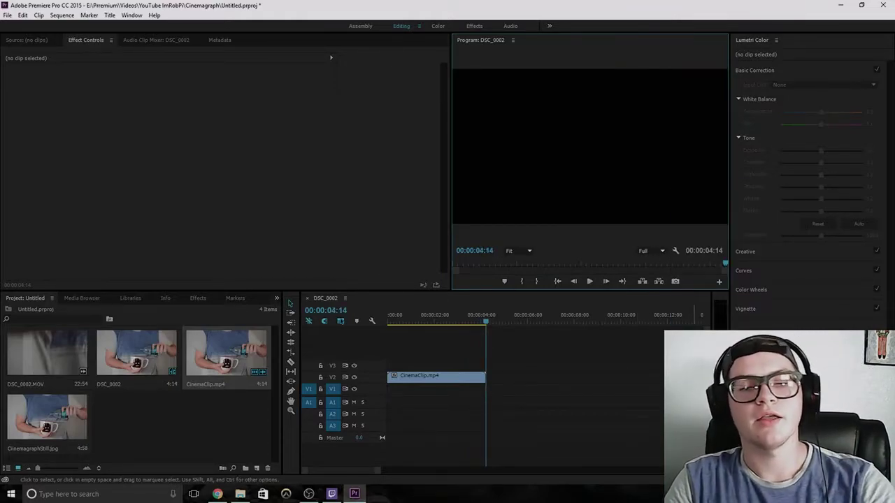
key("space")
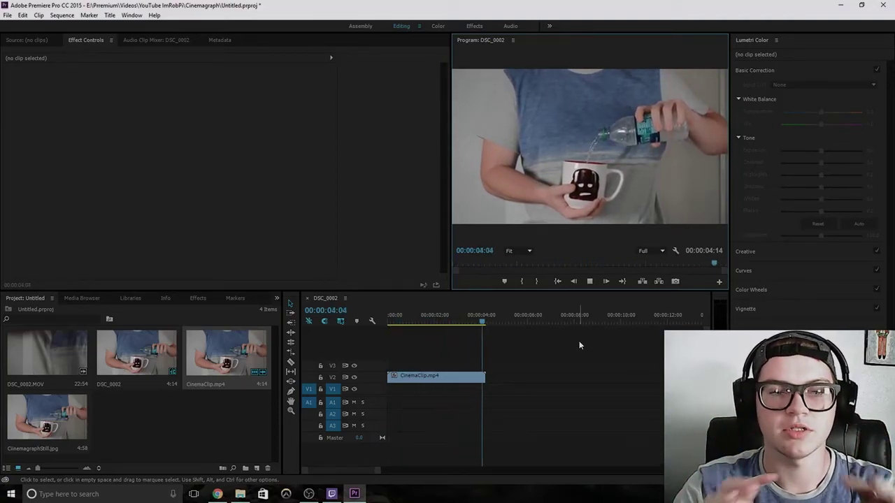
Scrub the playhead to the 00:00:02:47 loop point and switch to the Razor tool
key("space")
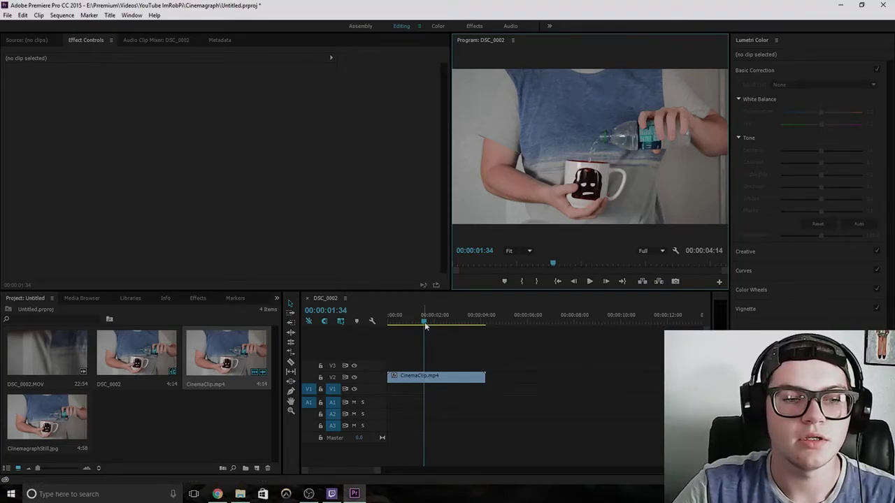
mouse_move(423, 325)
left_mouse_down()
mouse_move(389, 326)
mouse_move(425, 330)
left_mouse_up()
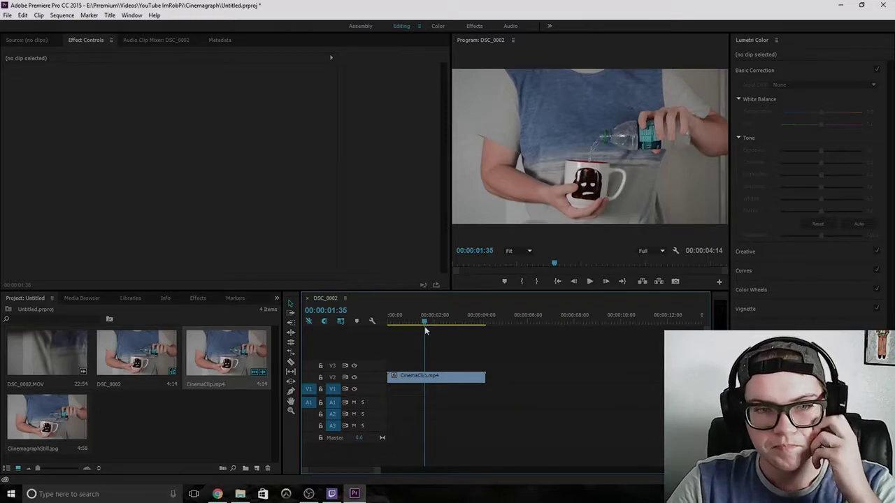
mouse_move(426, 328)
left_mouse_down()
mouse_move(438, 327)
mouse_move(415, 333)
mouse_move(430, 342)
mouse_move(488, 339)
mouse_move(414, 342)
left_mouse_up()
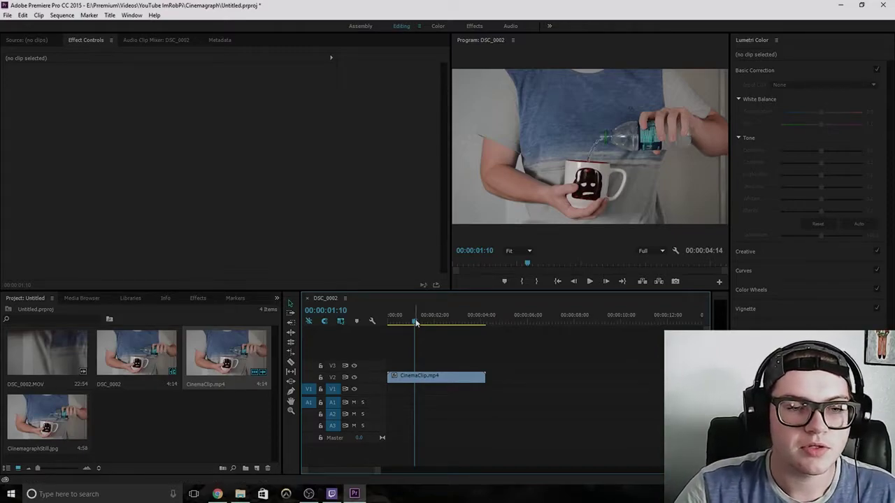
left_click_drag(414, 323, 453, 331)
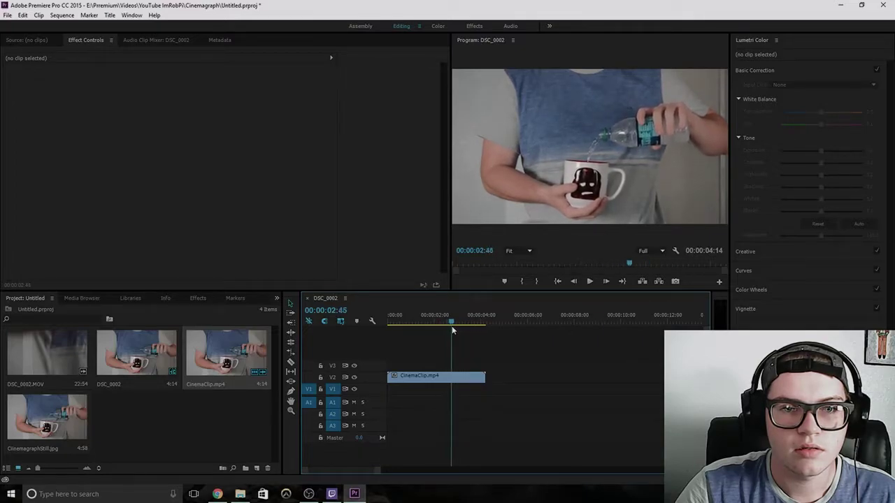
key("c")
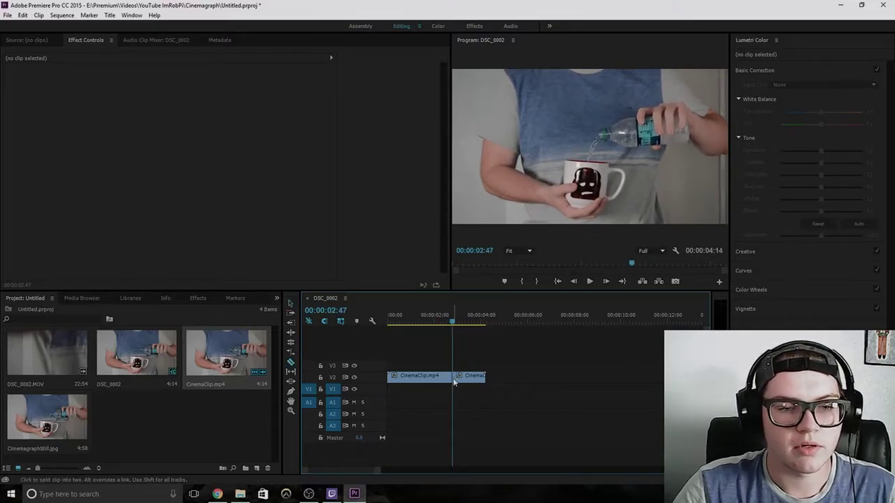
Delete the first clip piece and move the remaining piece to the sequence start
key("v")
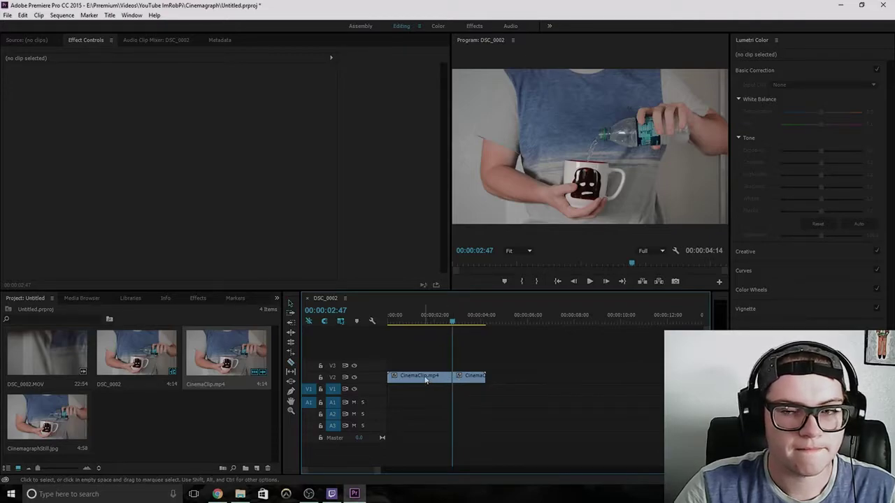
left_click(425, 378)
left_click_drag(426, 383, 400, 379)
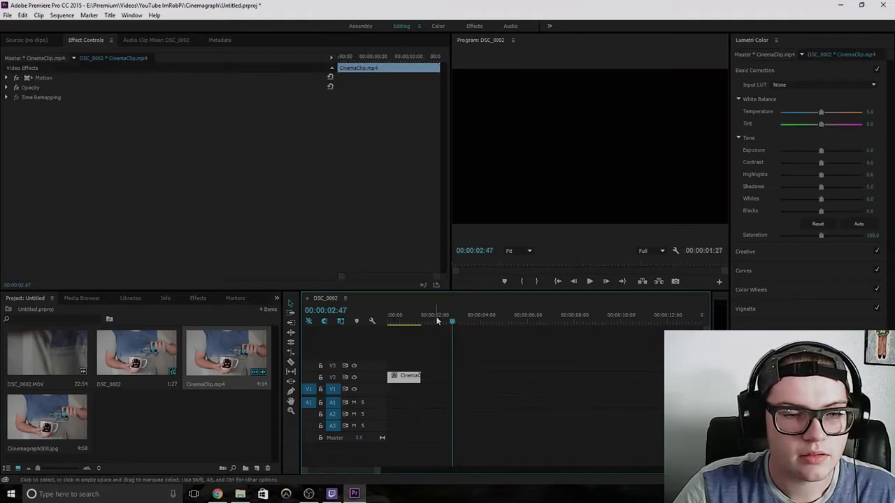
left_click(400, 321)
Preview the trimmed clip, then place a duplicate of it on V3
key("space")
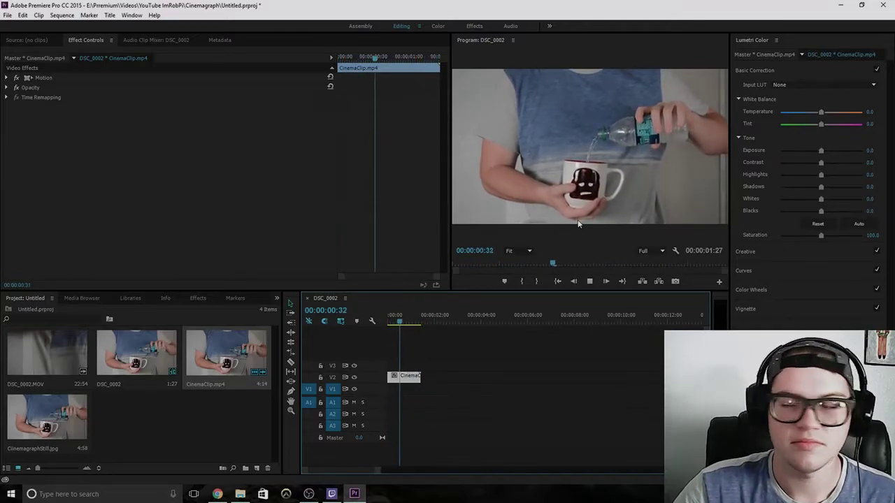
key("space")
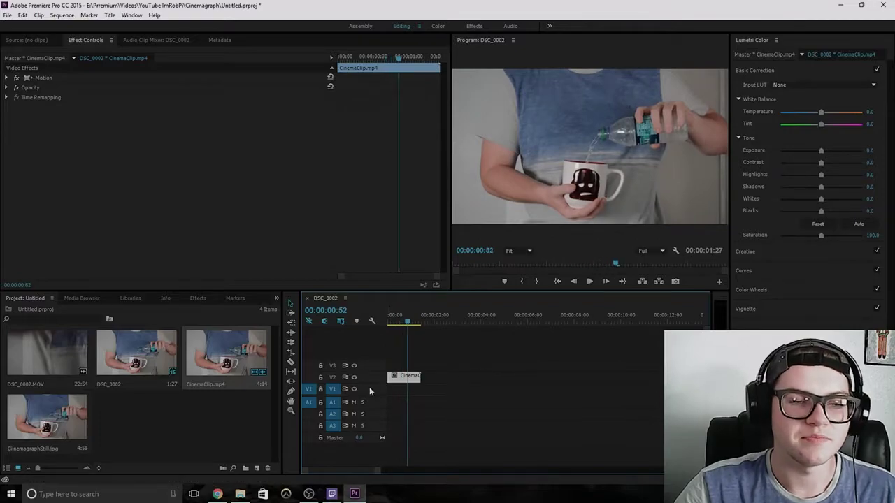
left_click_drag(404, 381, 447, 381)
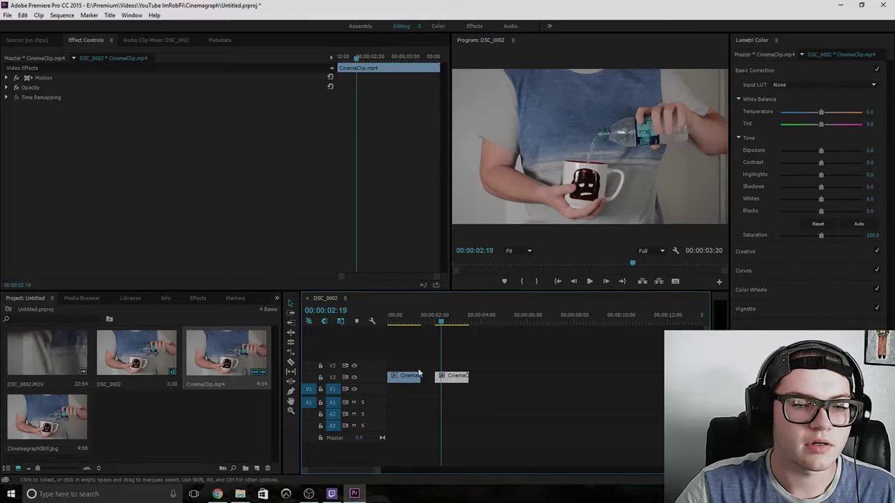
left_click_drag(439, 376, 439, 339)
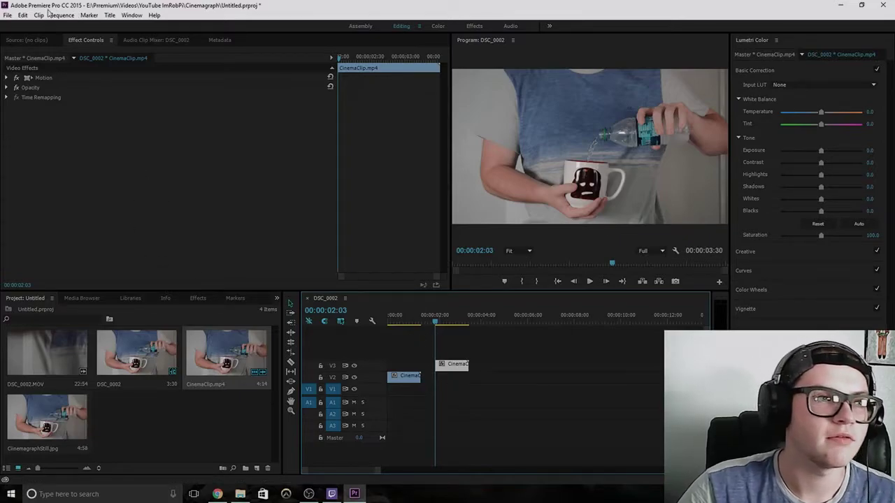
Add a frame hold to the V3 copy so it becomes a still
left_click(38, 15)
mouse_move(73, 92)
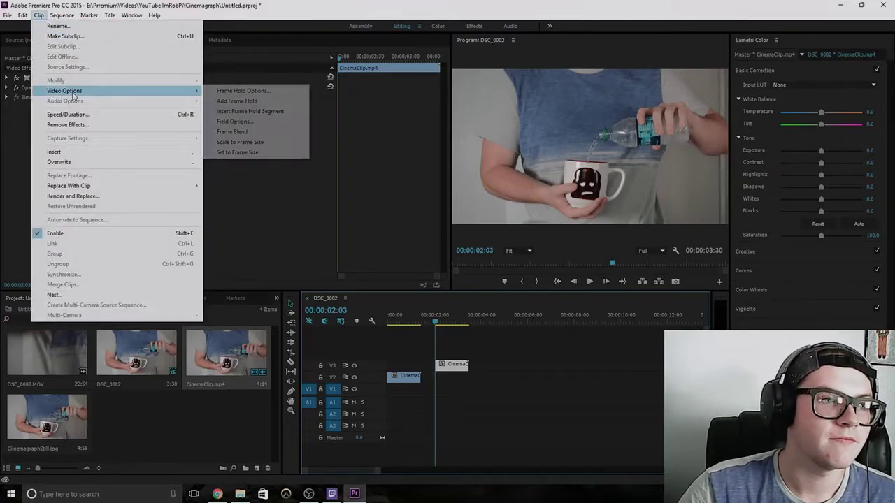
left_click(225, 103)
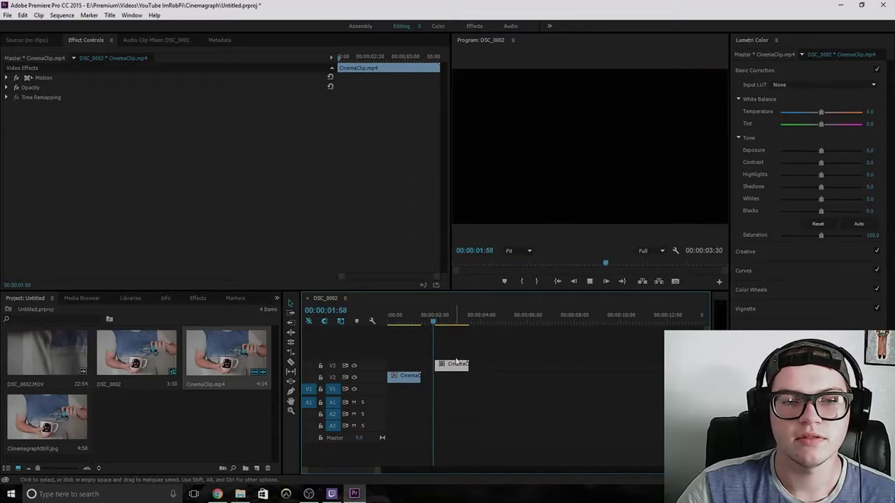
key("space")
Move the V3 still to the sequence start, preview it, and expand its Opacity settings
left_click_drag(448, 371, 396, 365)
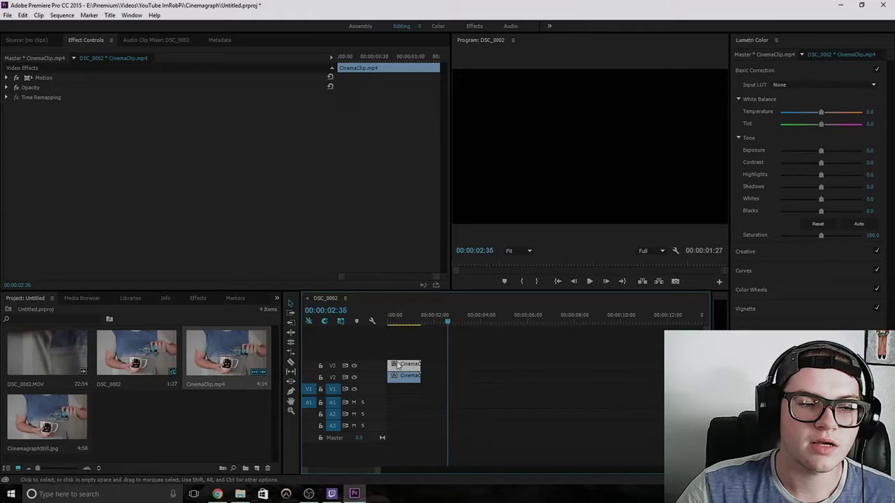
left_click(397, 320)
key("space")
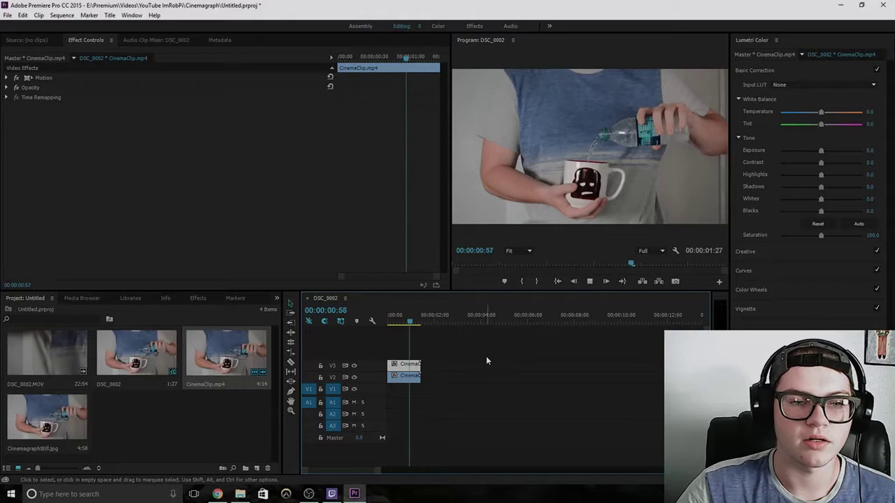
key("space")
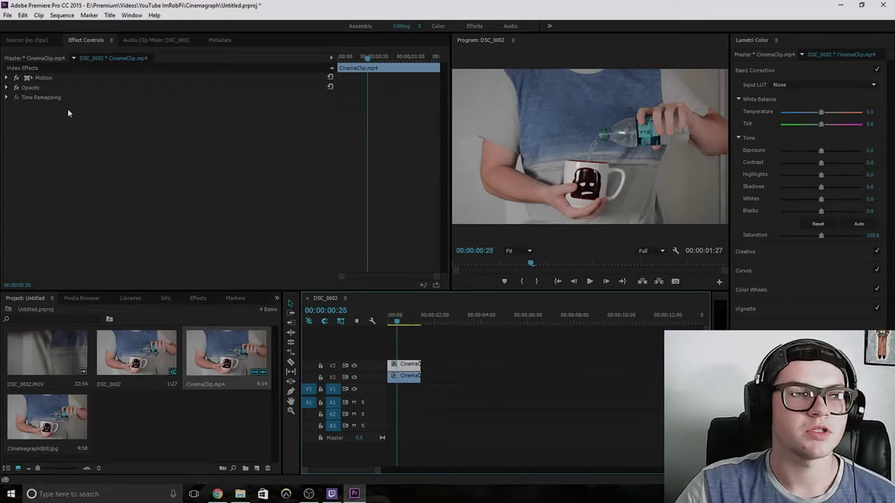
left_click(7, 87)
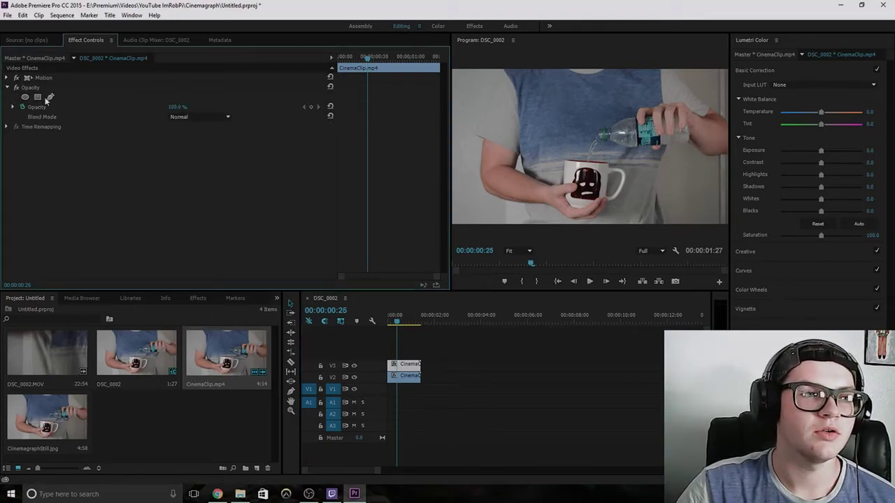
Draw a pen mask around the water stream at 150% monitor zoom and invert it
left_click(50, 98)
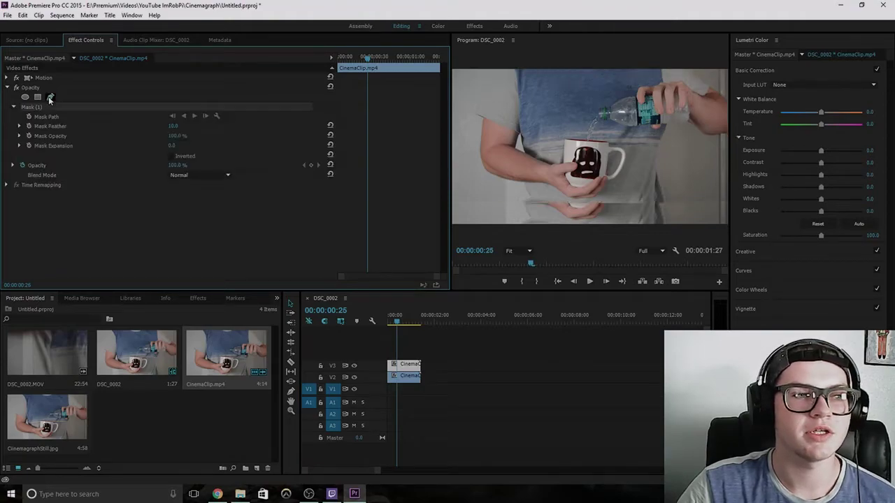
left_click(530, 252)
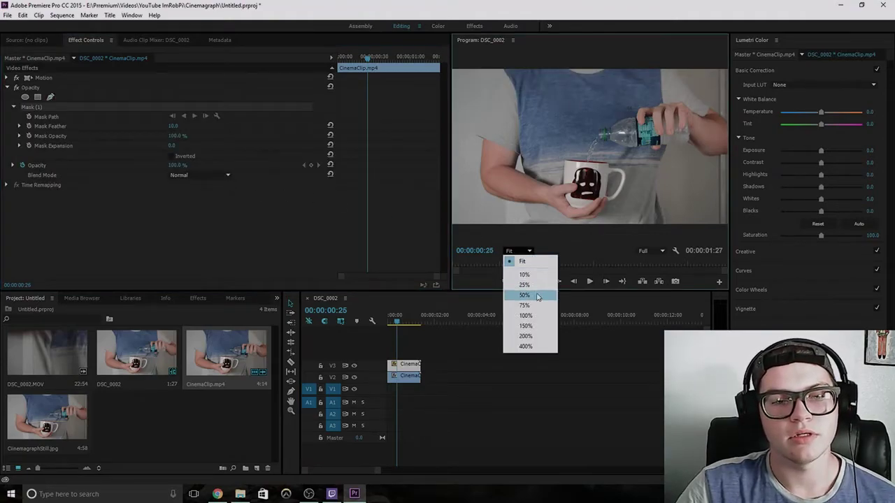
left_click(530, 332)
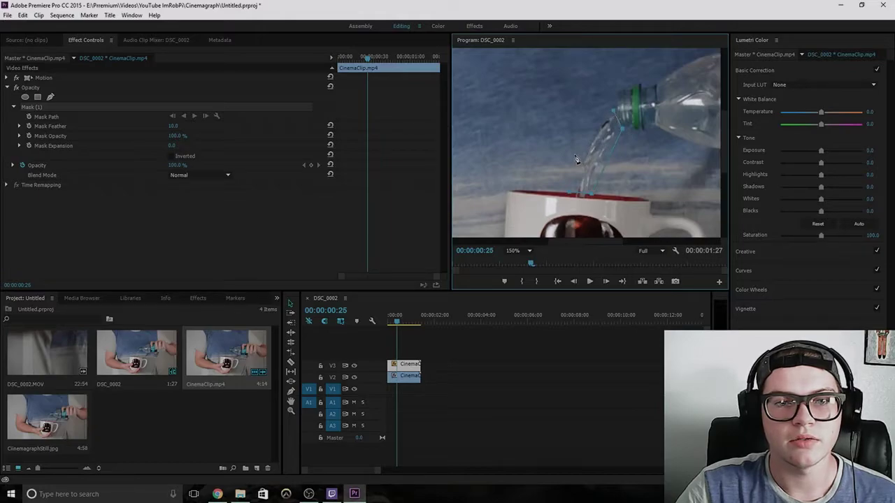
left_click(573, 197)
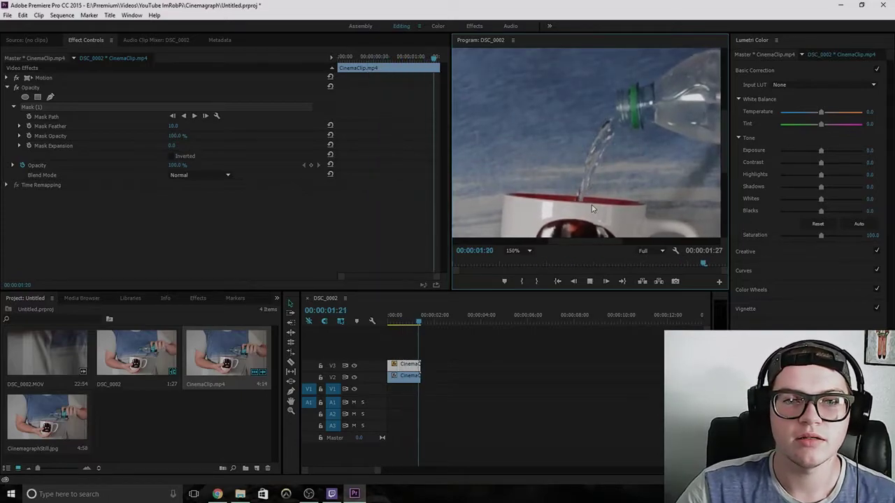
left_click(170, 156)
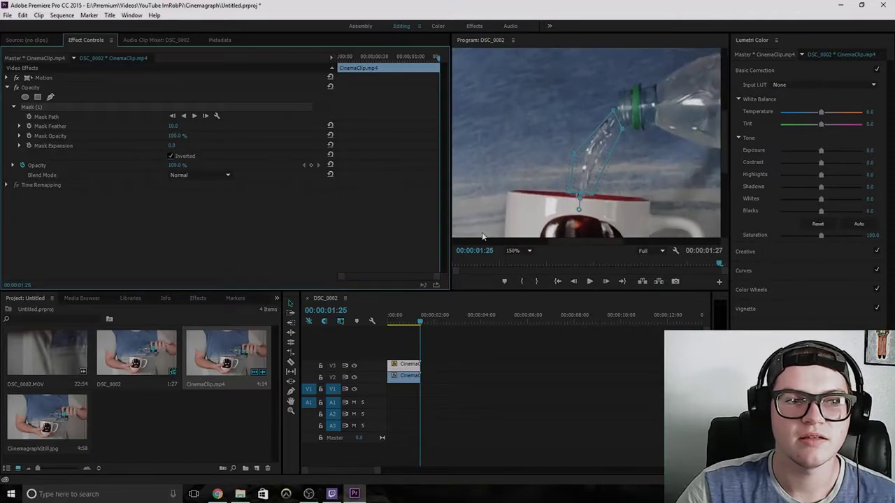
Deselect the clip, play the composite, and set the Program monitor zoom to Fit
left_click(413, 353)
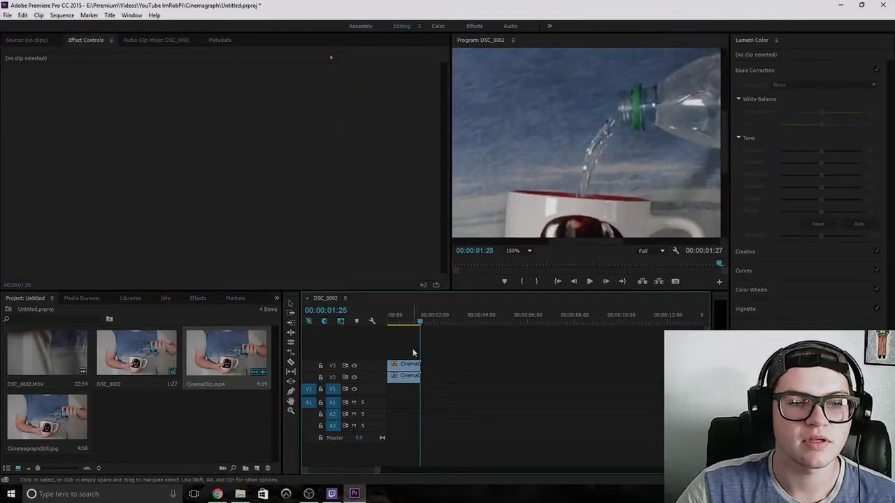
key("space")
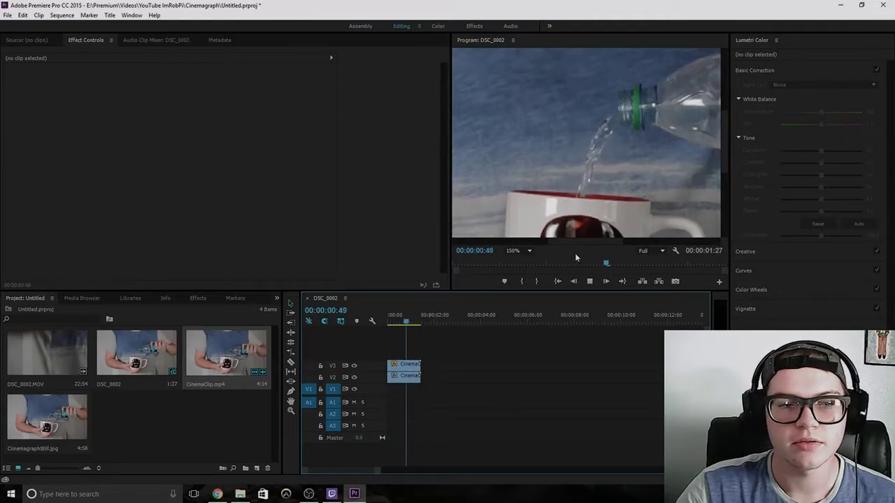
left_click(529, 251)
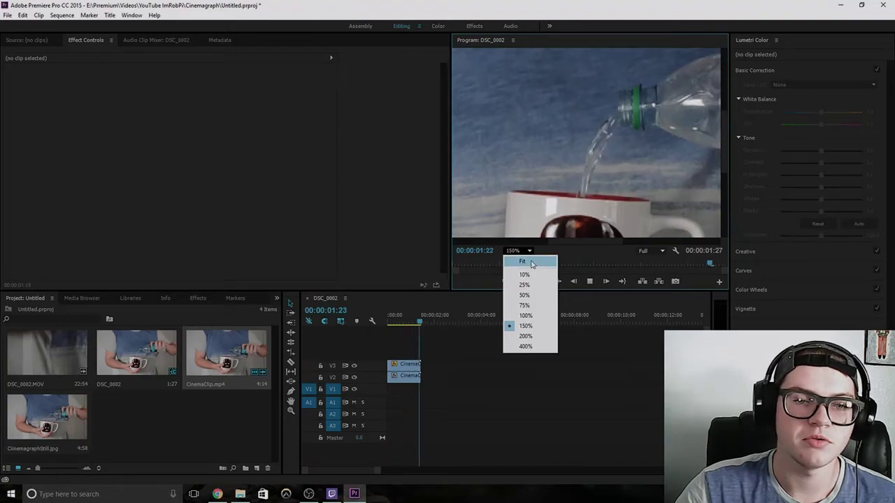
left_click(532, 263)
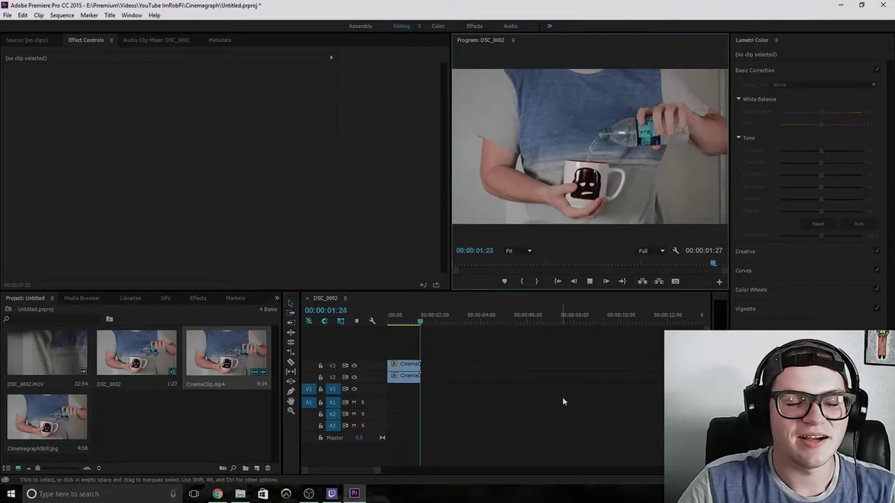
key("space")
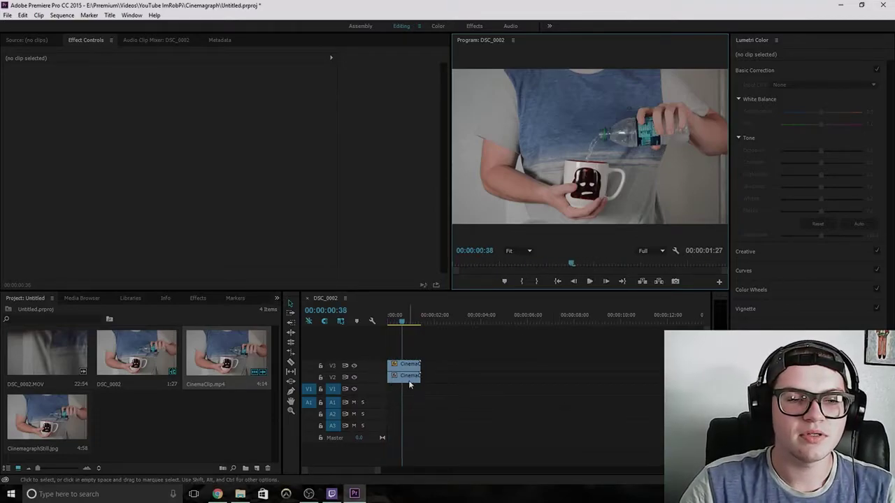
left_click(409, 382)
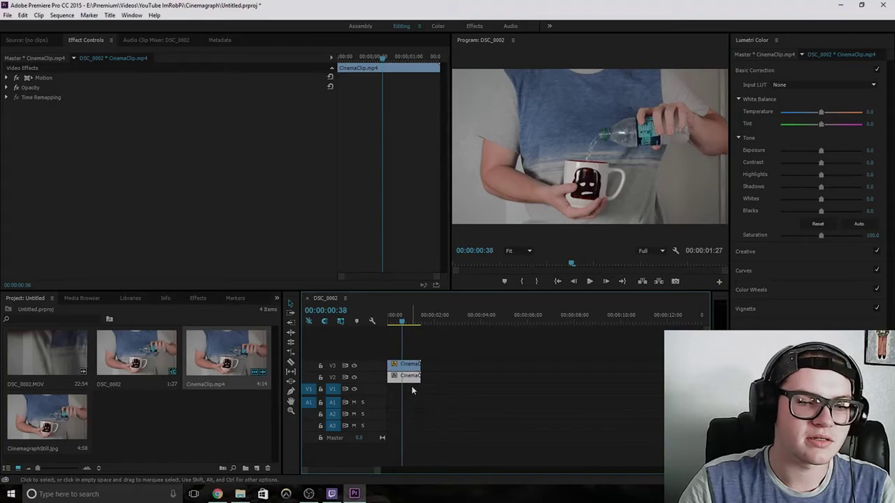
Paste a copy of the V2 clip onto V1 after the original and enable Reverse Speed
key("ctrl+v")
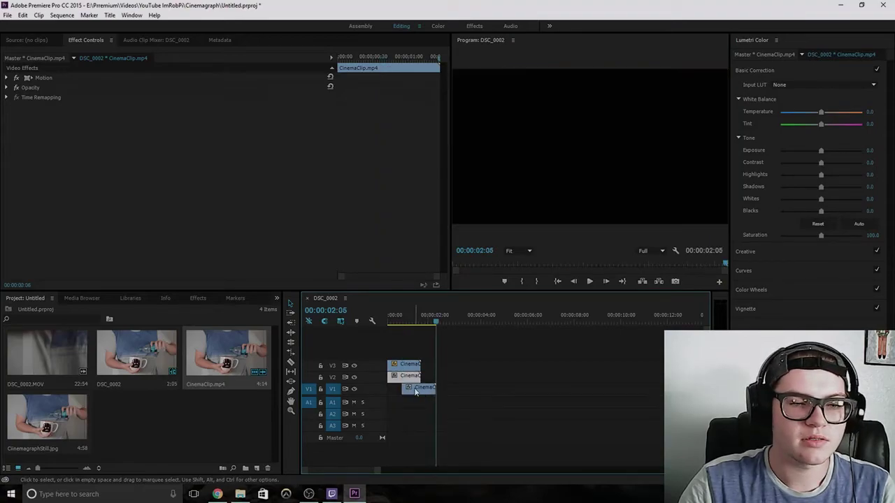
left_click_drag(417, 389, 436, 395)
right_click(434, 394)
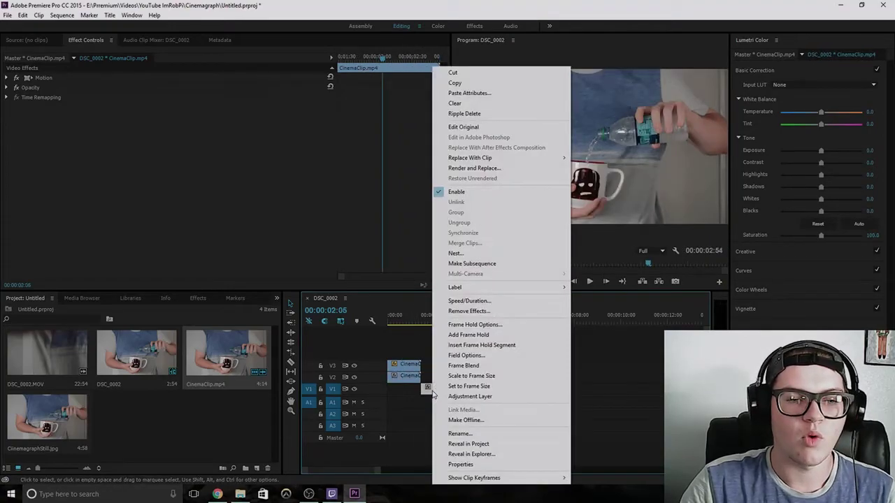
left_click(479, 301)
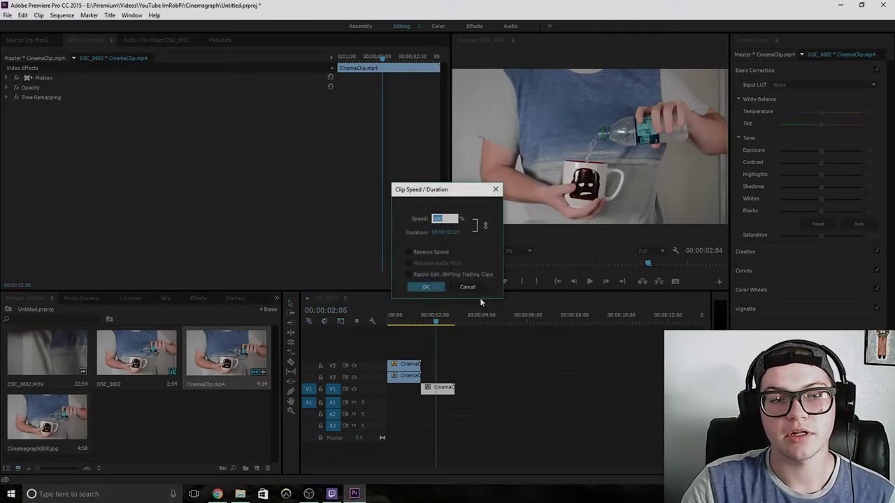
left_click(408, 251)
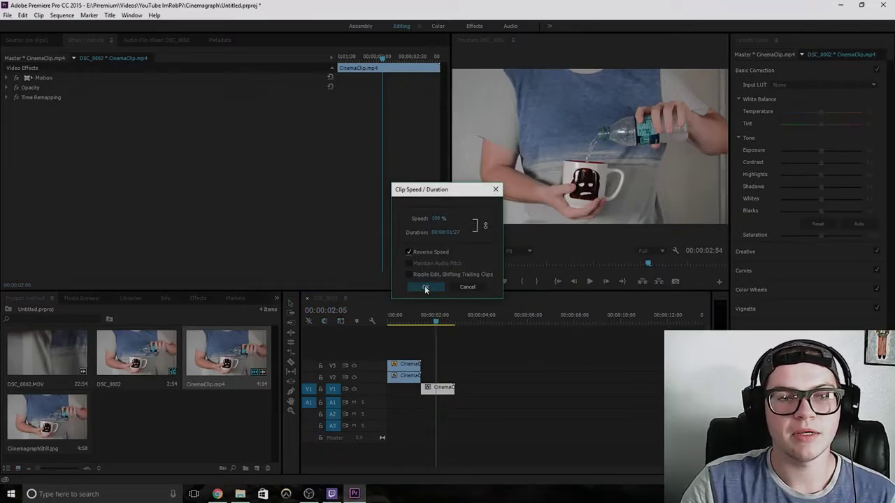
left_click(425, 287)
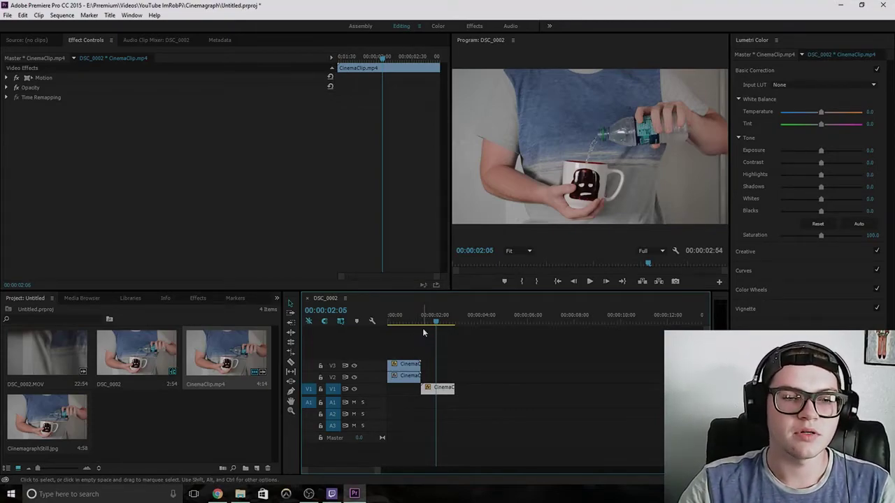
key("space")
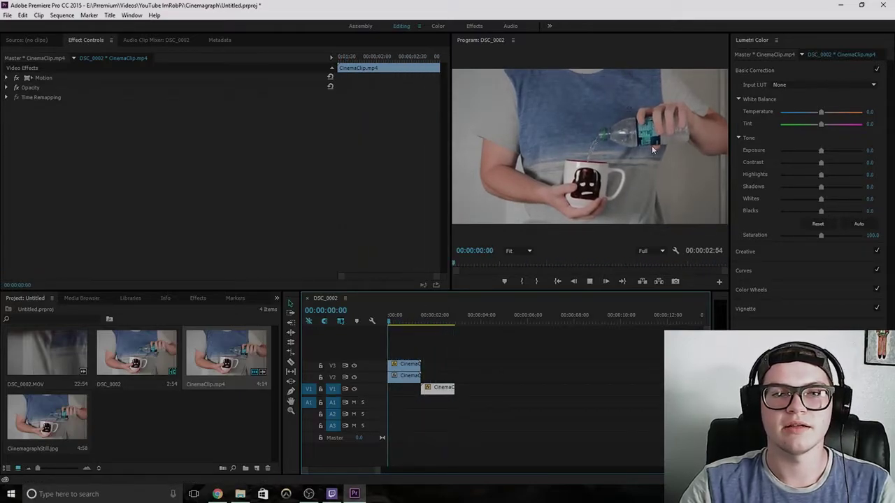
Stretch the V3 still to the end of the reversed V1 clip, a 00:00:02:54 duration
key("space")
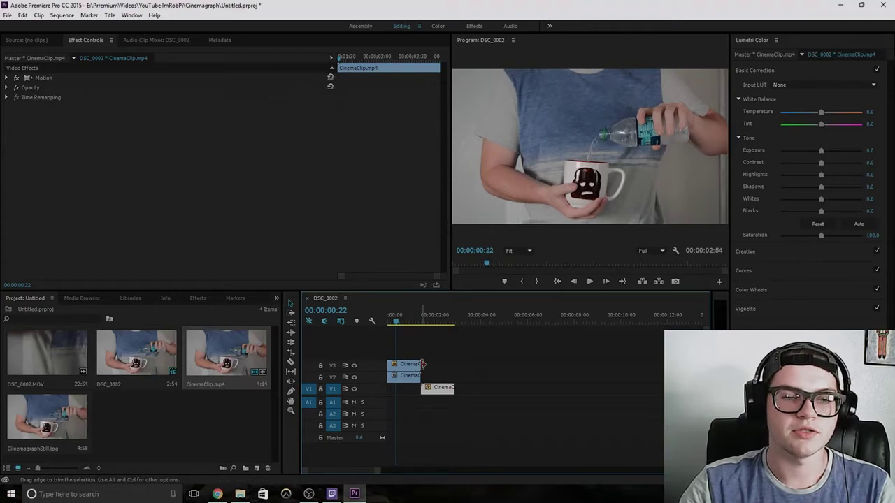
left_click_drag(428, 365, 454, 364)
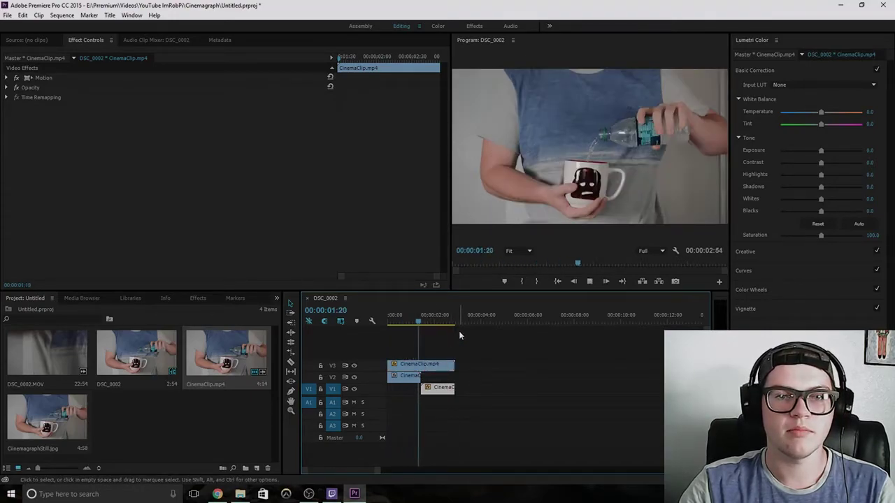